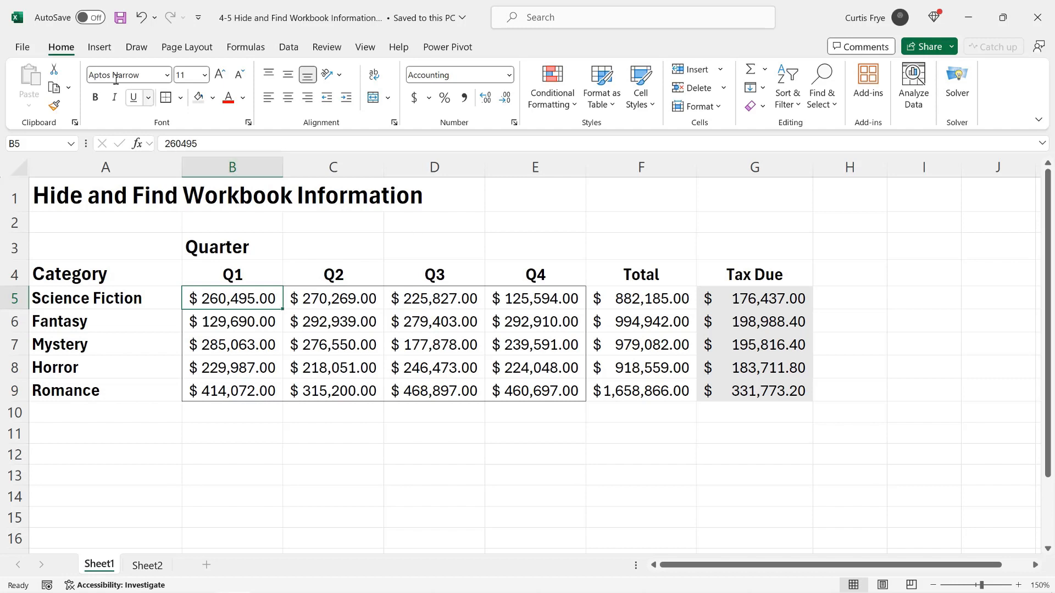
- Copy this workbook's full file path from its file information and paste it into cell B11 of Sheet1
left_click(20, 48)
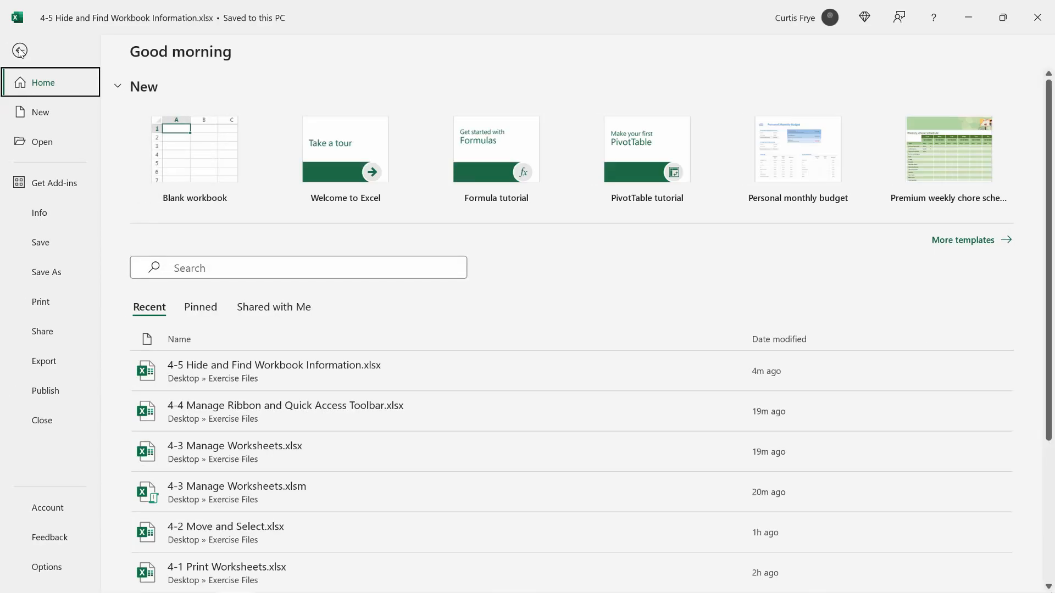
left_click(70, 215)
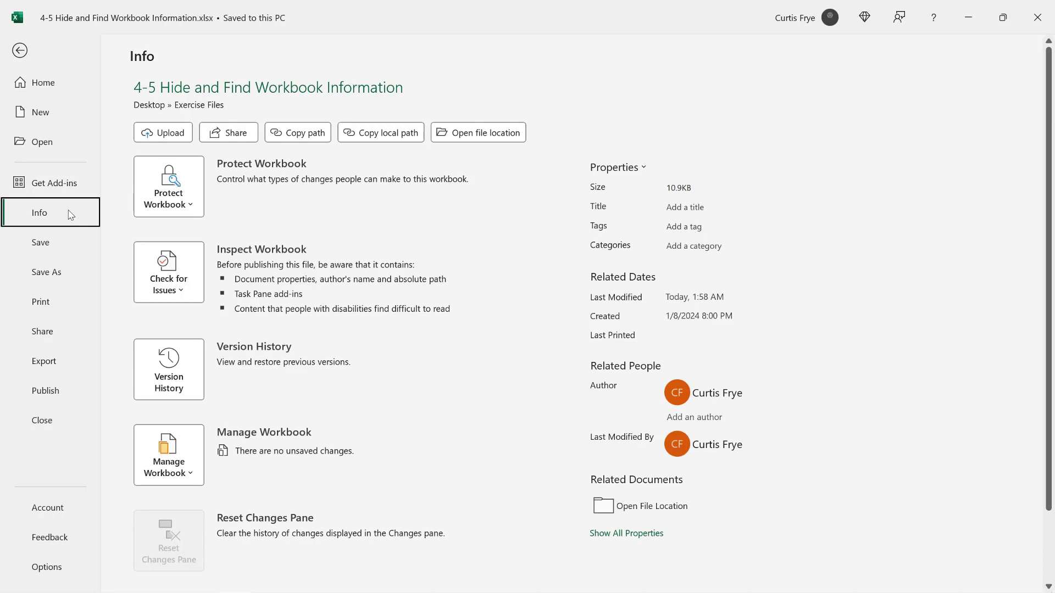
left_click(308, 138)
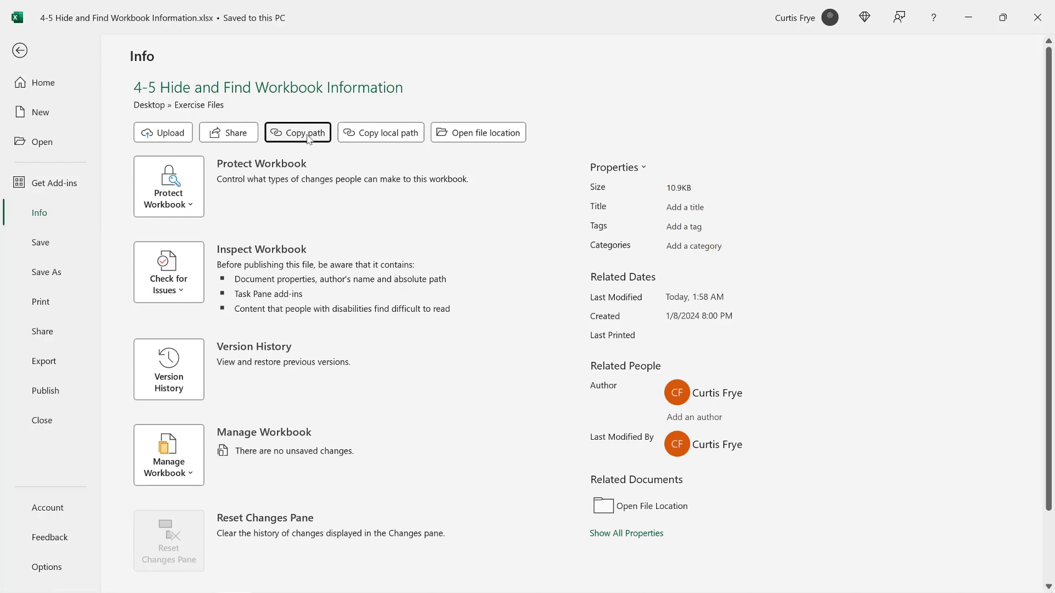
left_click(25, 53)
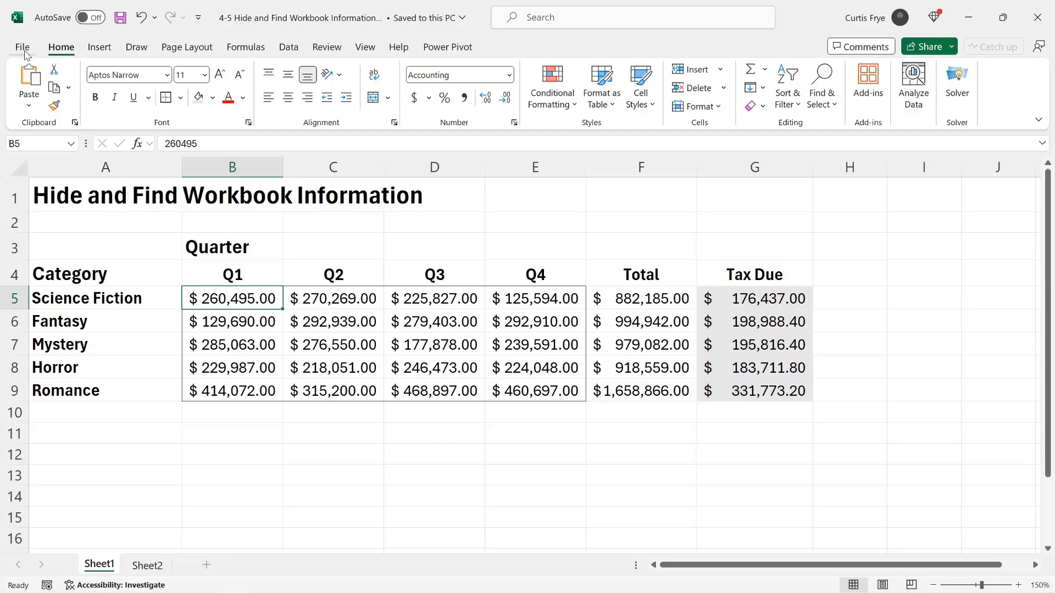
left_click(227, 433)
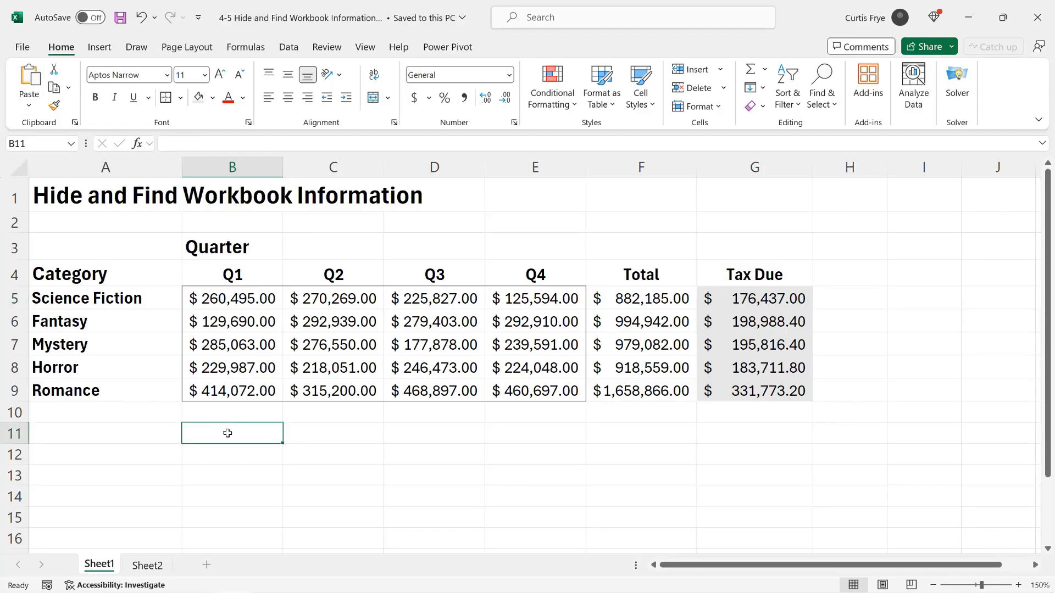
type("C:\\Users\\Curtis\\Desktop\\Exercise Files\\4-5 Hide and Find Workbook Information.xlsx")
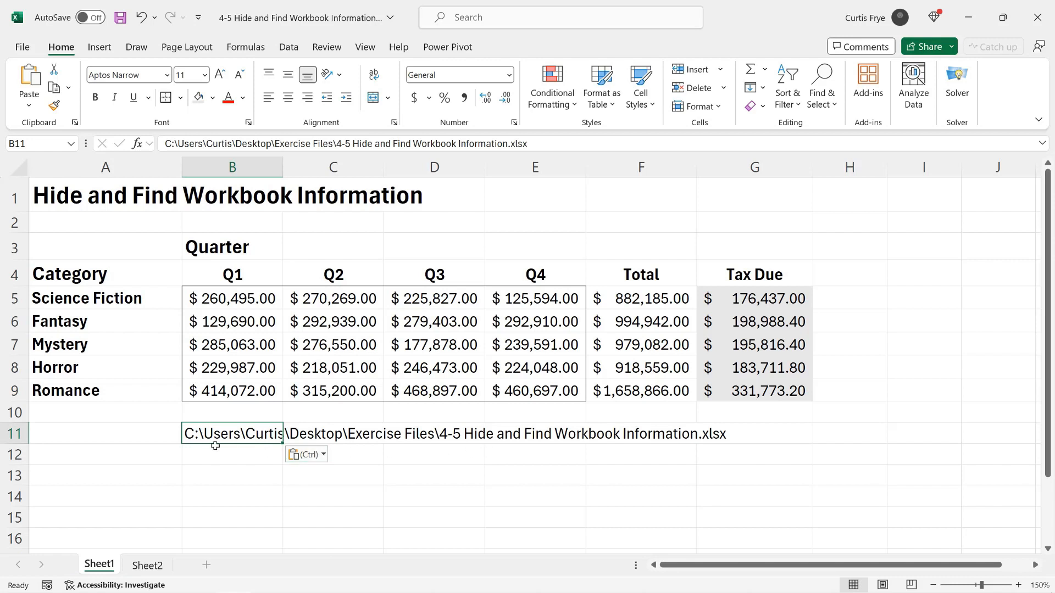
- Copy the path of 3-1 Times and Dates.xlsx from the Exercise Files folder in File Explorer and paste it into cell B13 in Excel
left_click(226, 471)
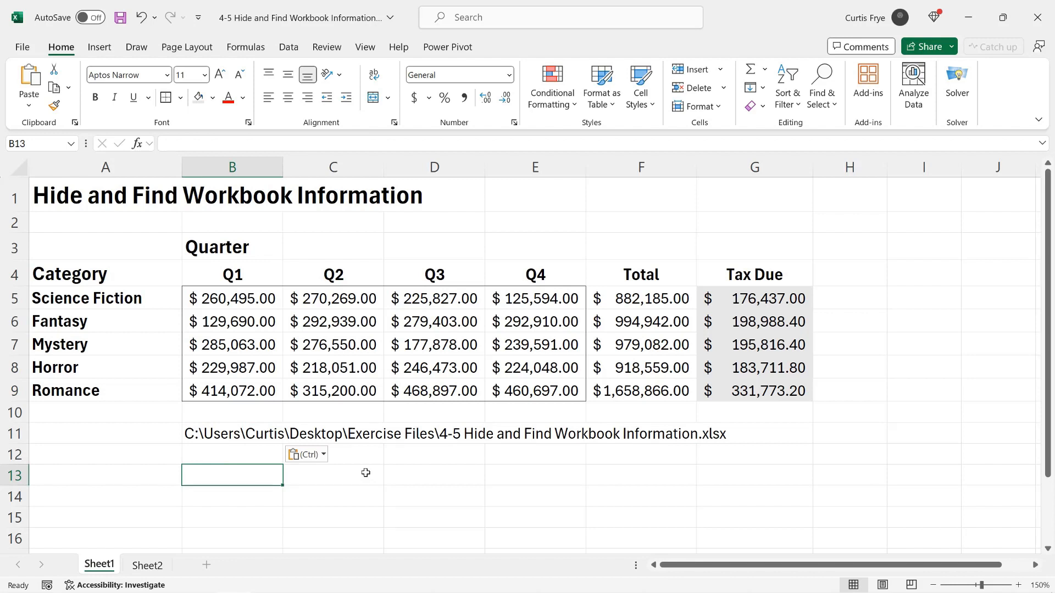
key("Escape")
key("alt+Tab")
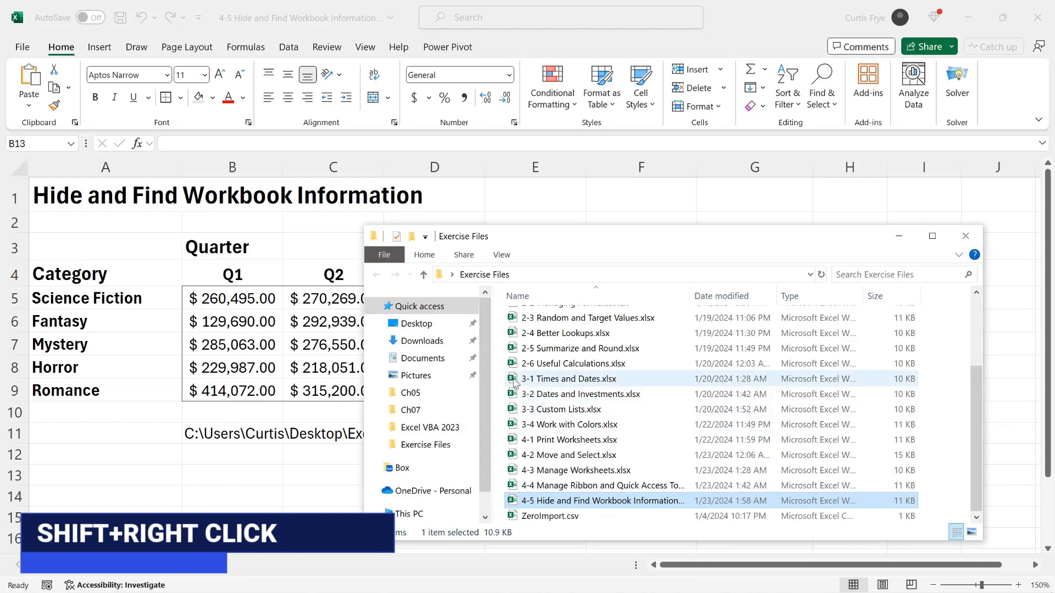
right_click(514, 383, "shift")
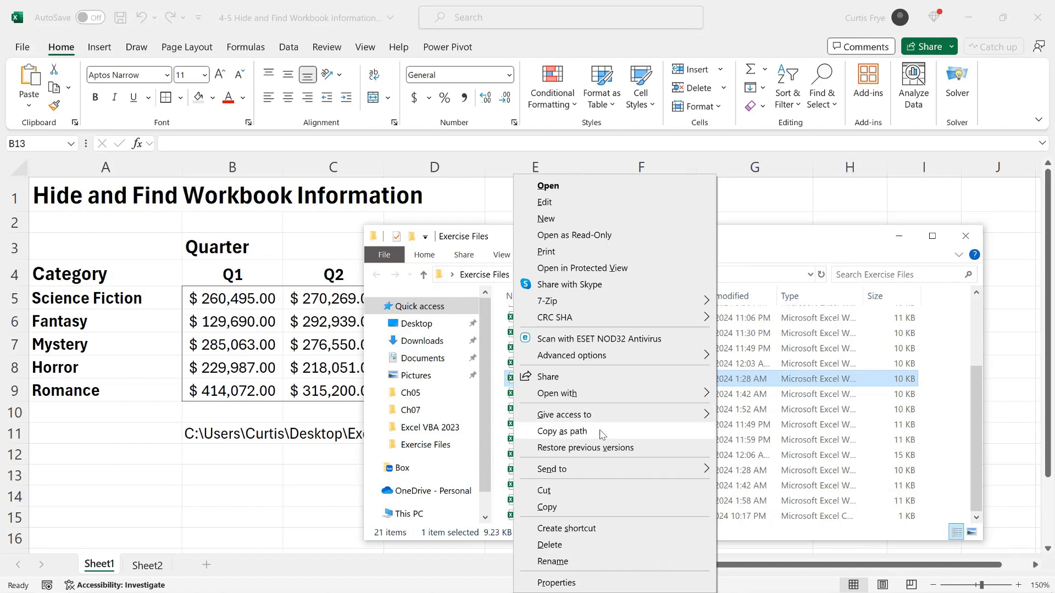
left_click(603, 434)
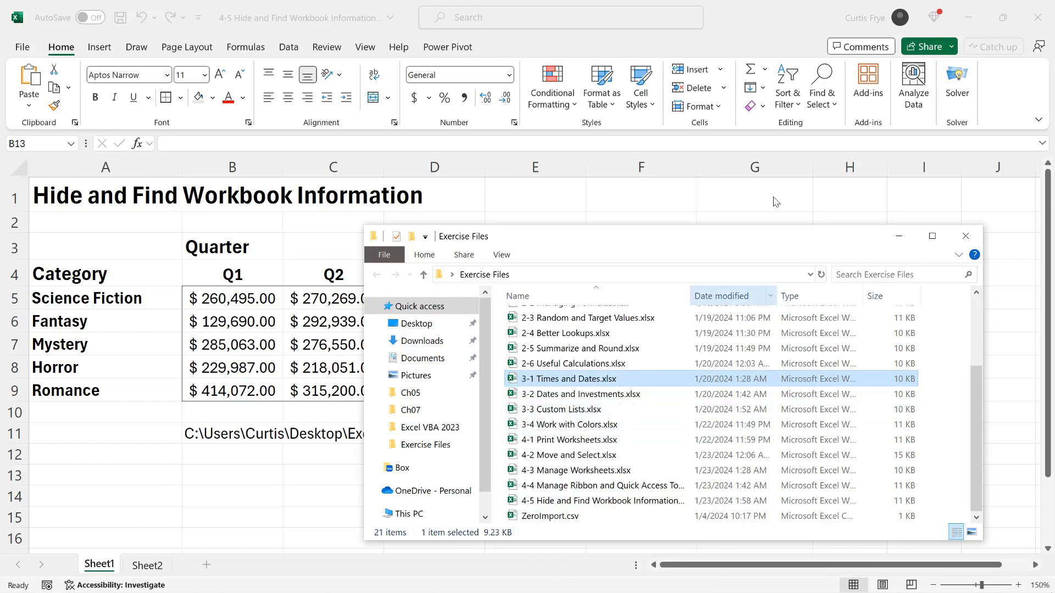
left_click(776, 40)
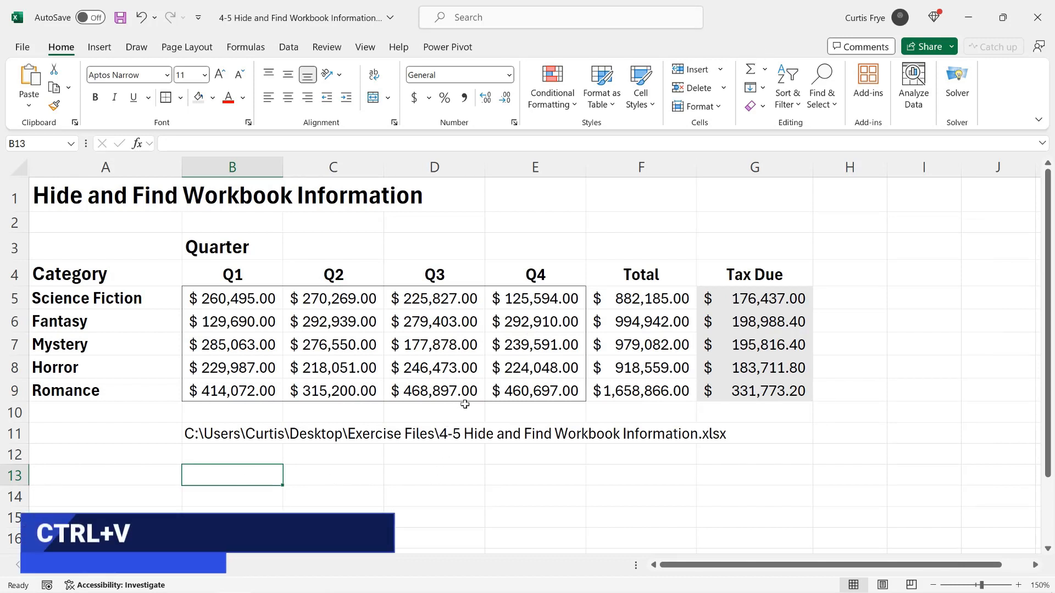
key("ctrl+v")
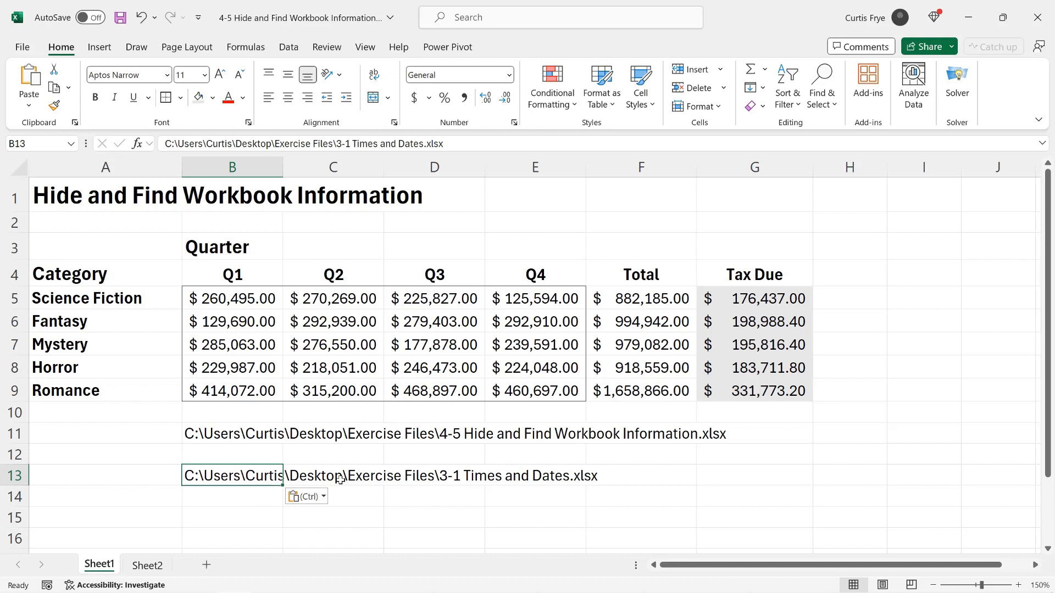
- Examine the Science Fiction Tax Due and Total formulas on Sheet1 and the tax rate cell on Sheet2
left_click(718, 297)
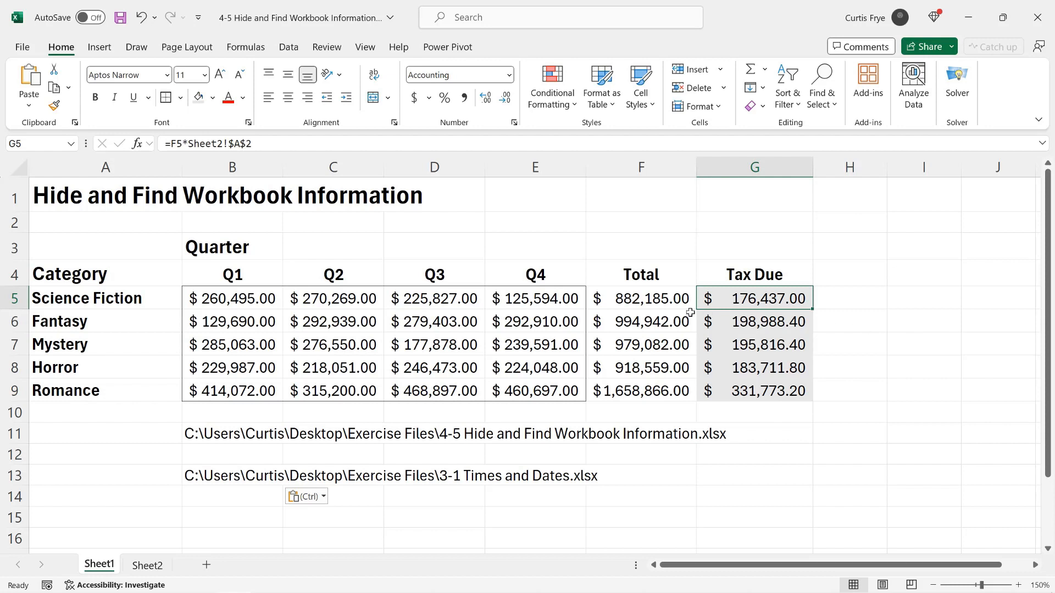
left_click(670, 300)
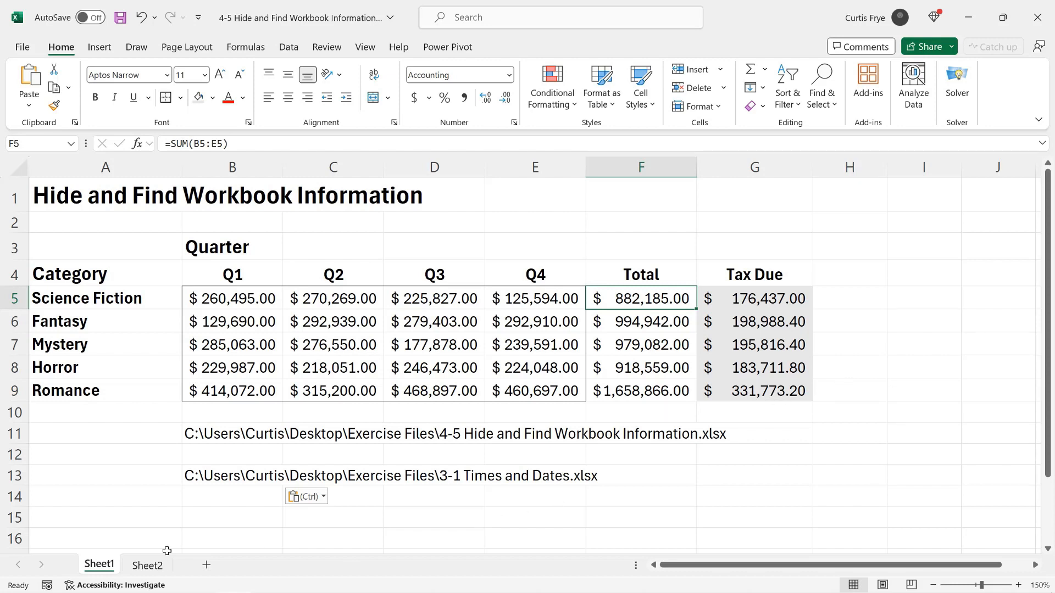
left_click(147, 566)
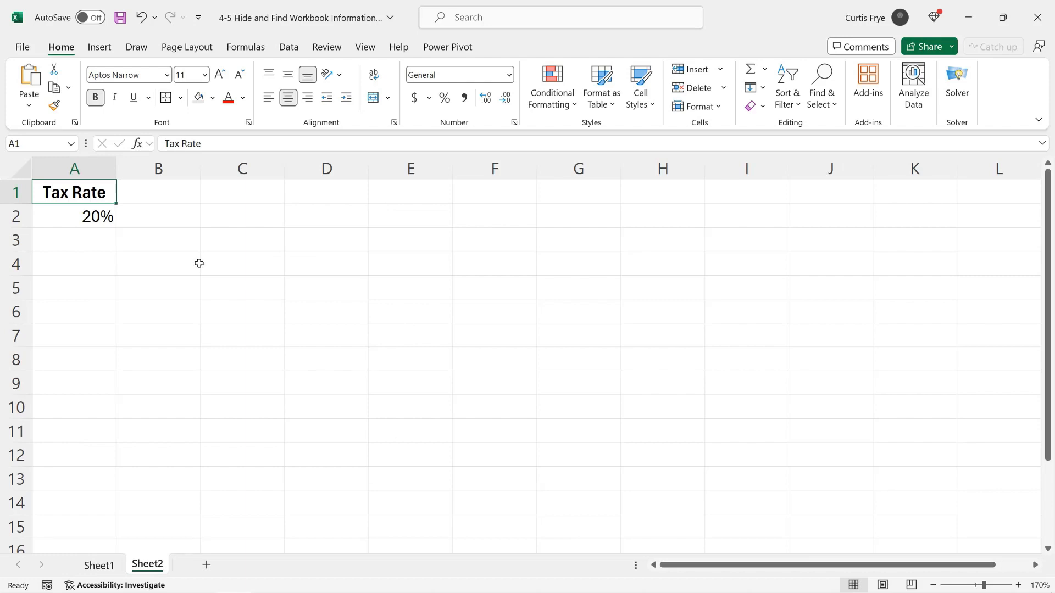
left_click(105, 217)
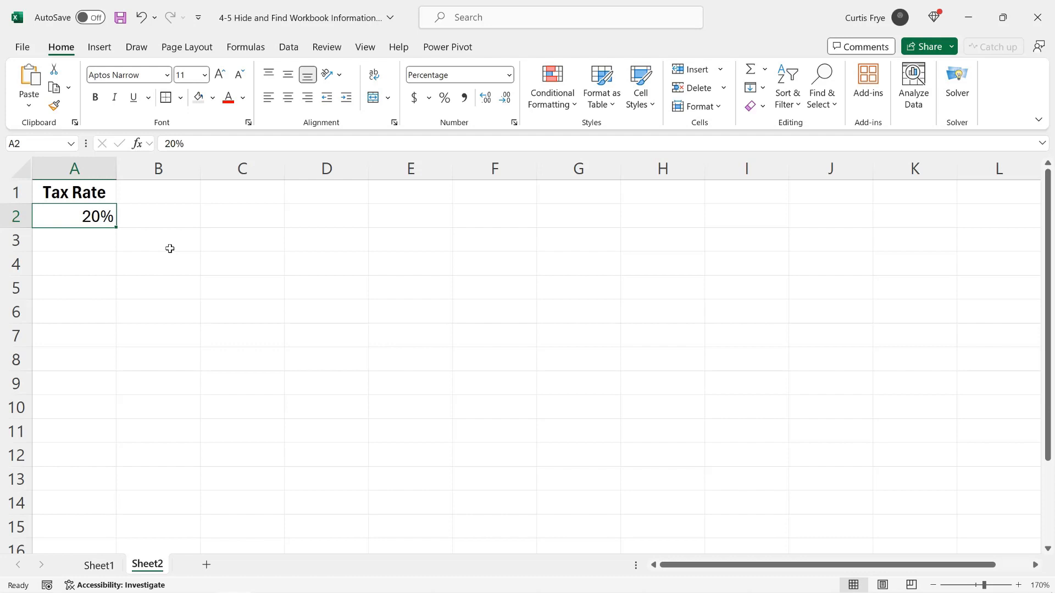
- Hide Sheet2 and check the Science Fiction Tax Due formula in cell G5 of Sheet1
right_click(155, 566)
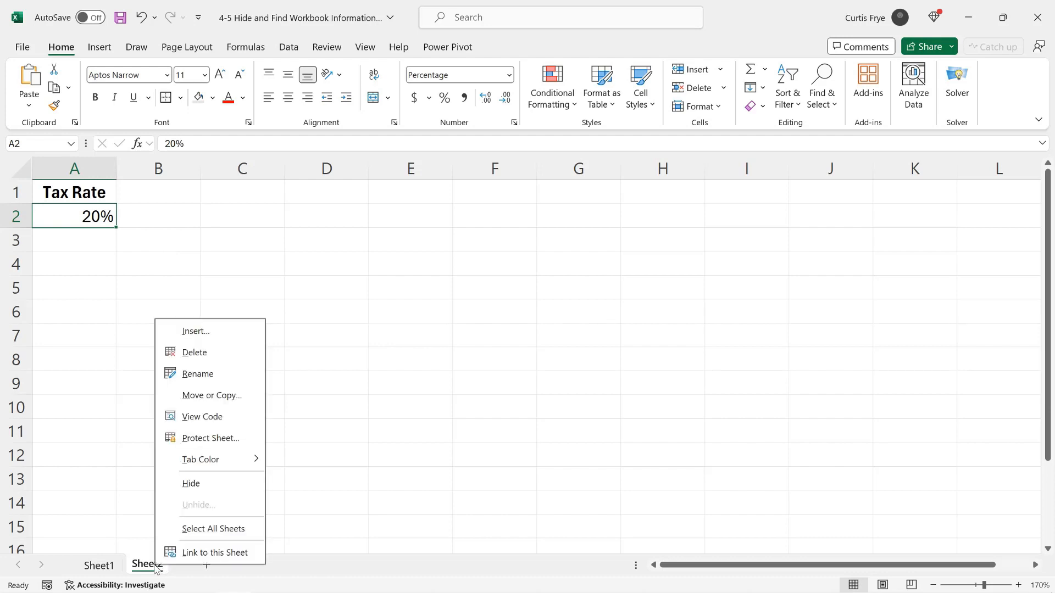
left_click(210, 483)
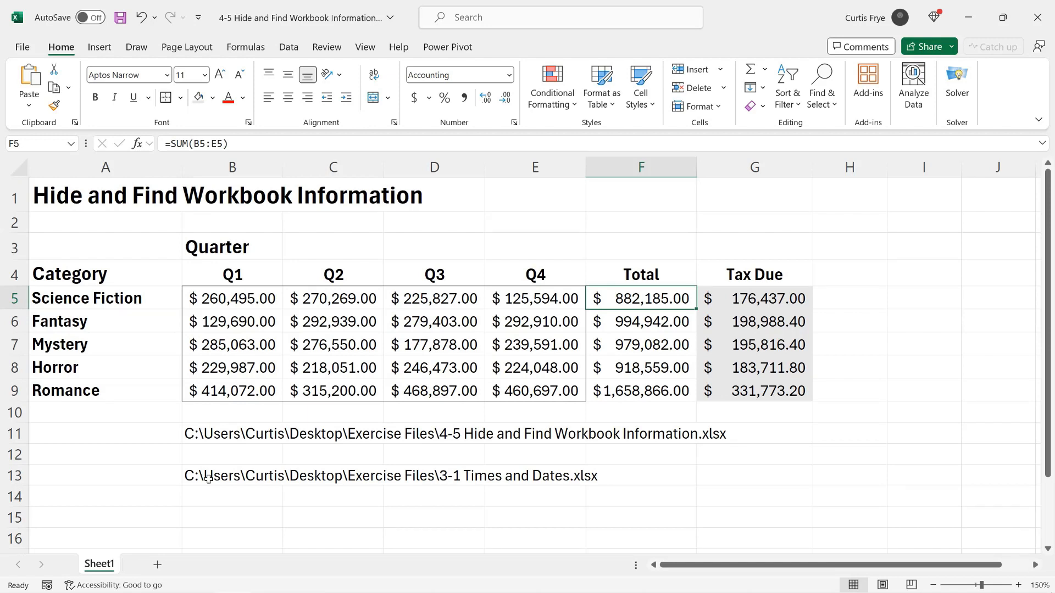
left_click(770, 303)
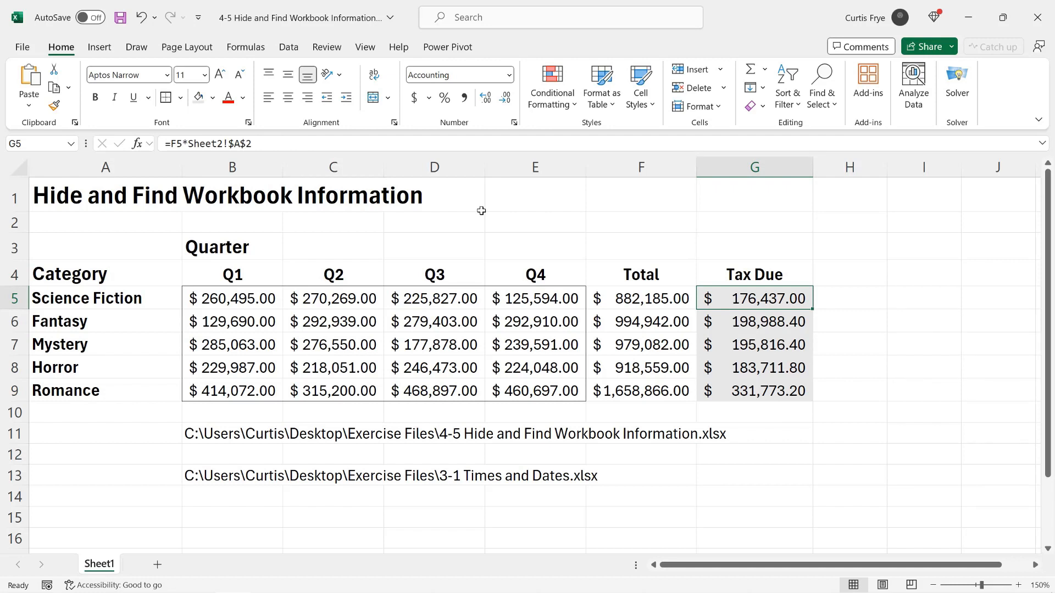
- Unhide Sheet2 from the workbook's list of hidden sheets
right_click(108, 569)
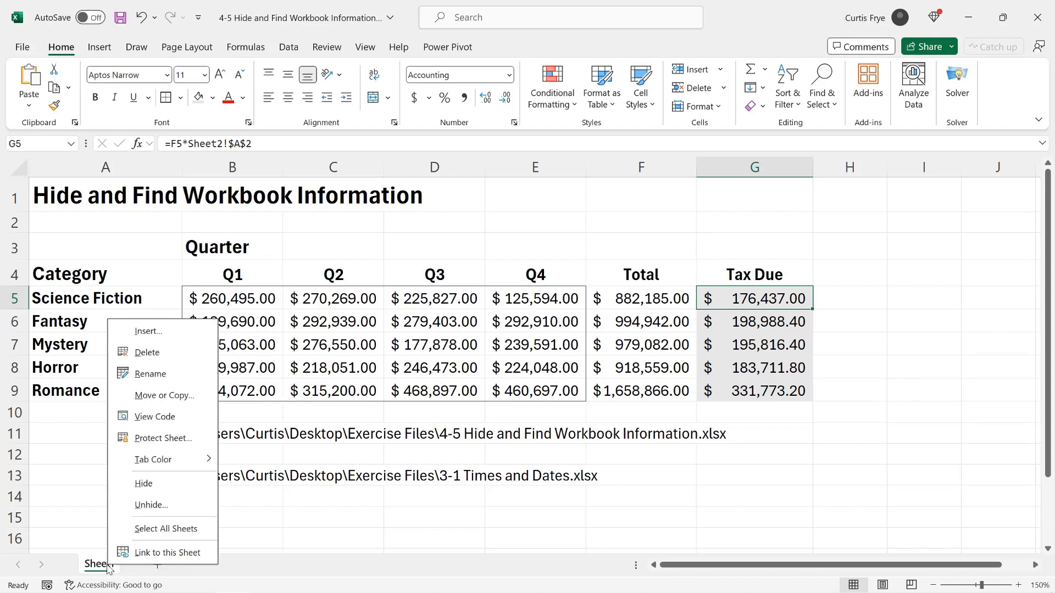
left_click(148, 513)
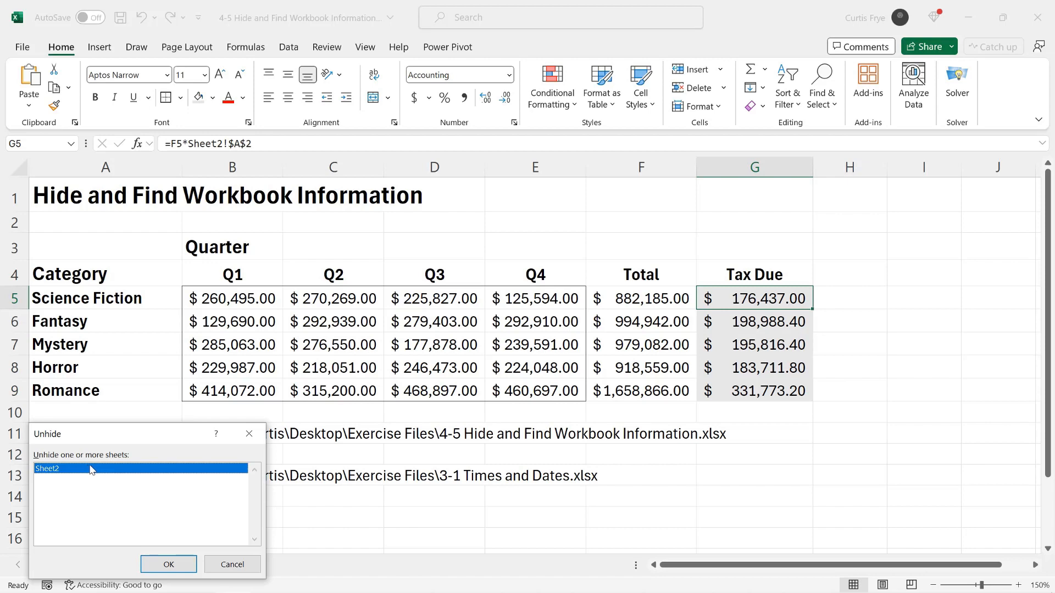
left_click(175, 565)
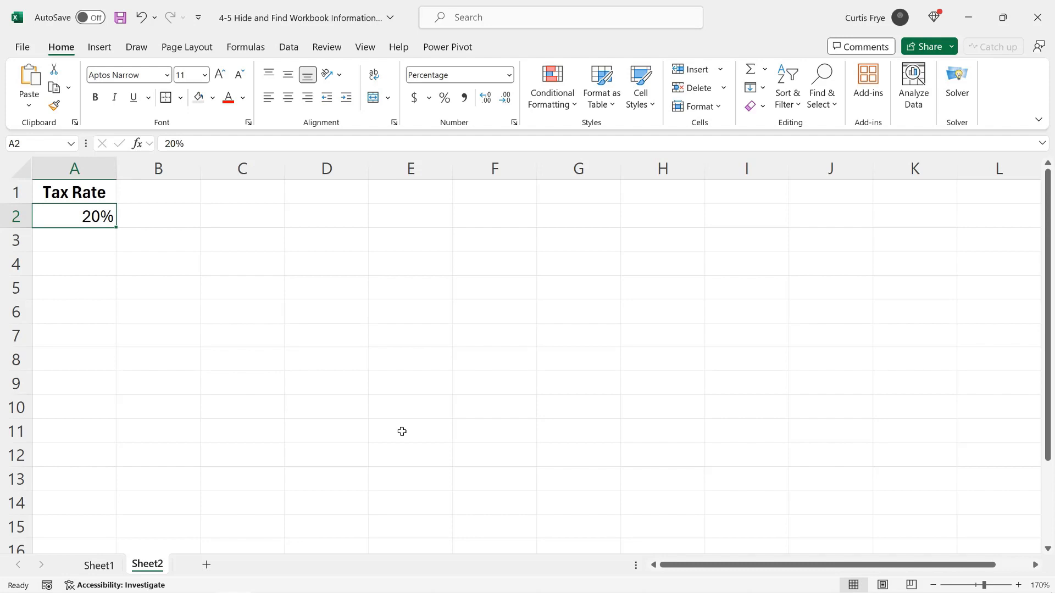
- Set Sheet2's Visible property to 2 - xlSheetVeryHidden in the Visual Basic editor and close the editor
key("alt+F11")
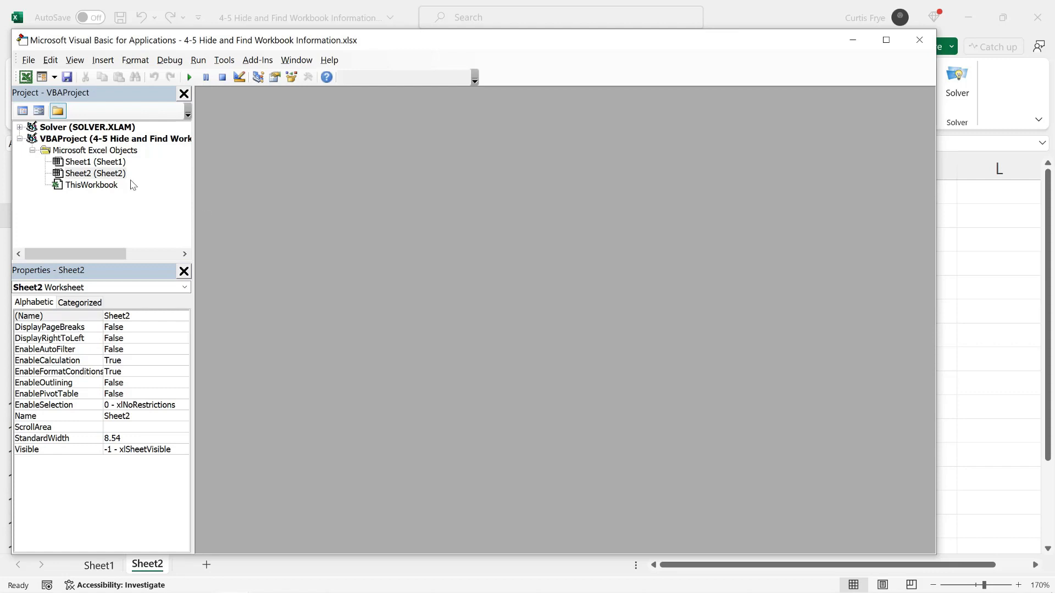
left_click(114, 174)
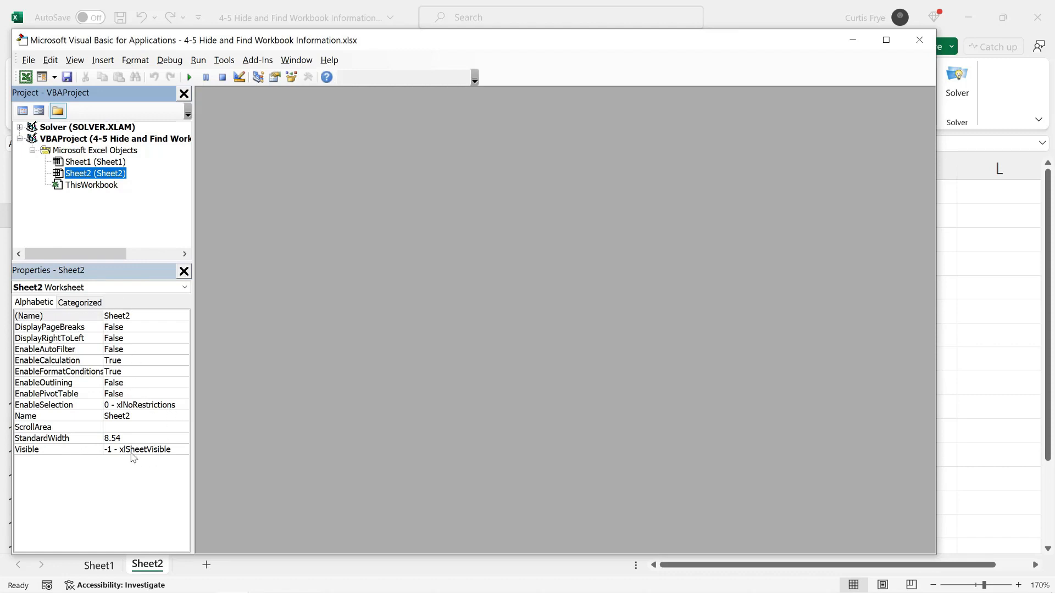
left_click(170, 451)
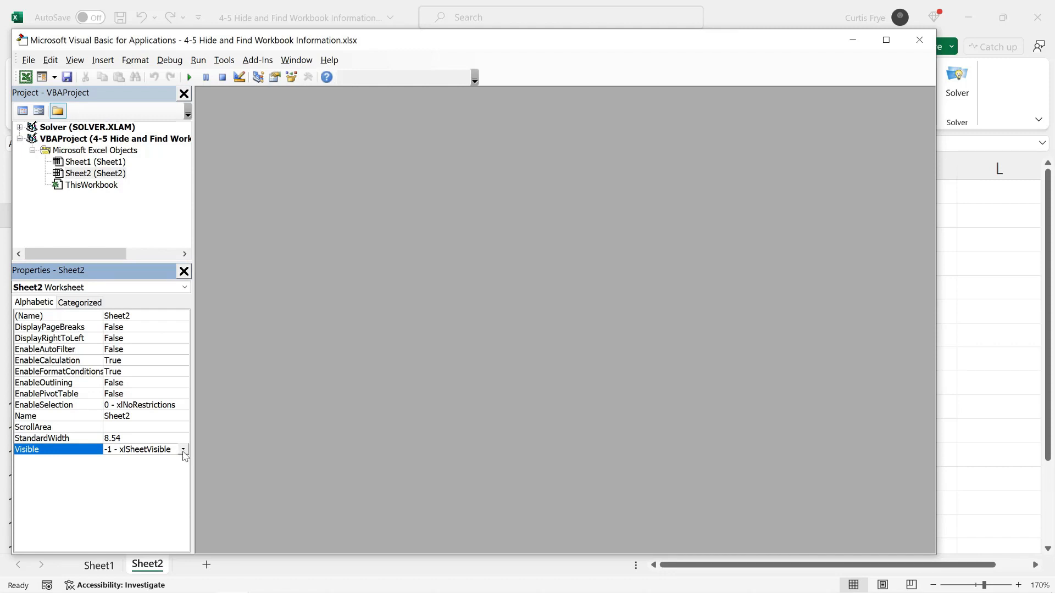
left_click(183, 451)
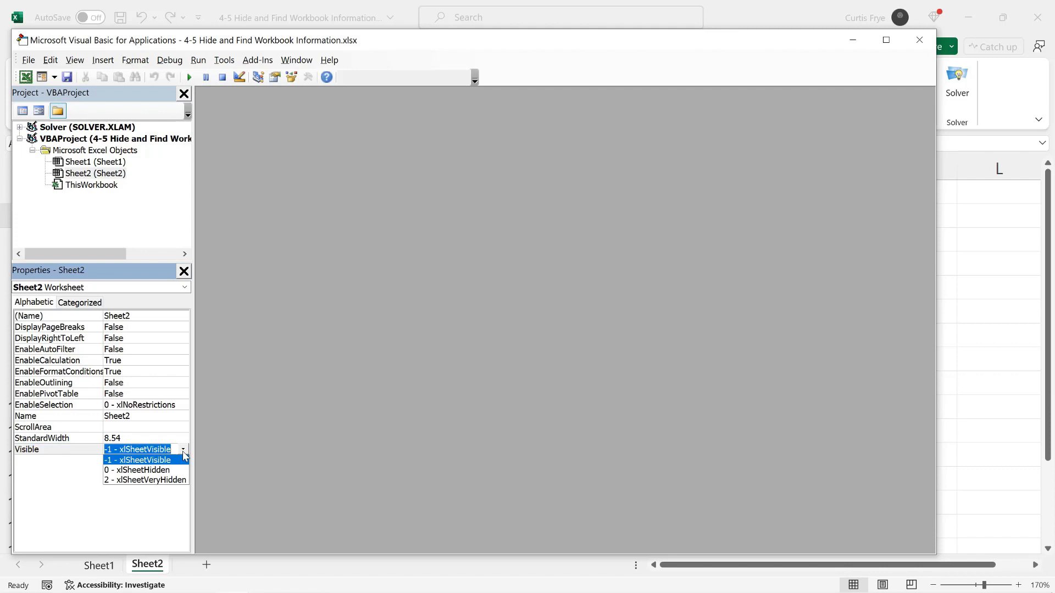
left_click(182, 481)
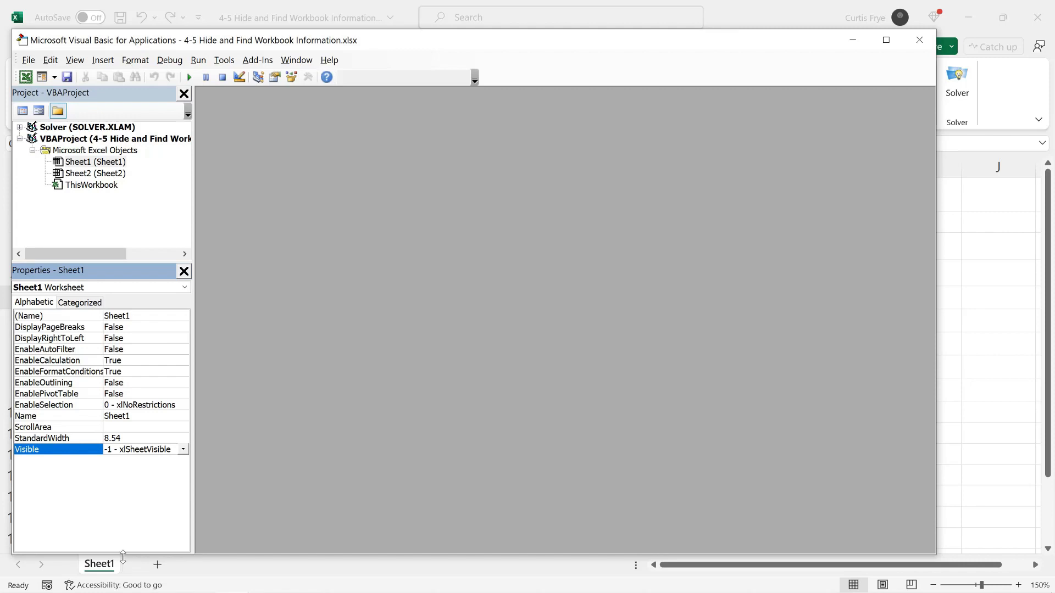
left_click(920, 39)
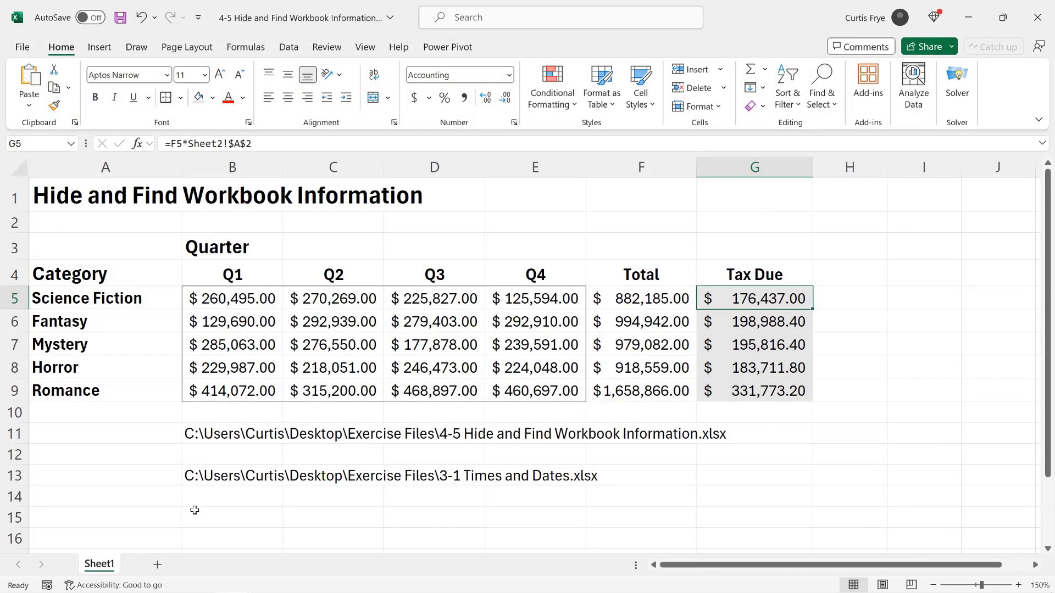
- Check whether the workbook offers unhiding sheets and inspect the Tax Due formulas in cells G5 and G7
right_click(107, 568)
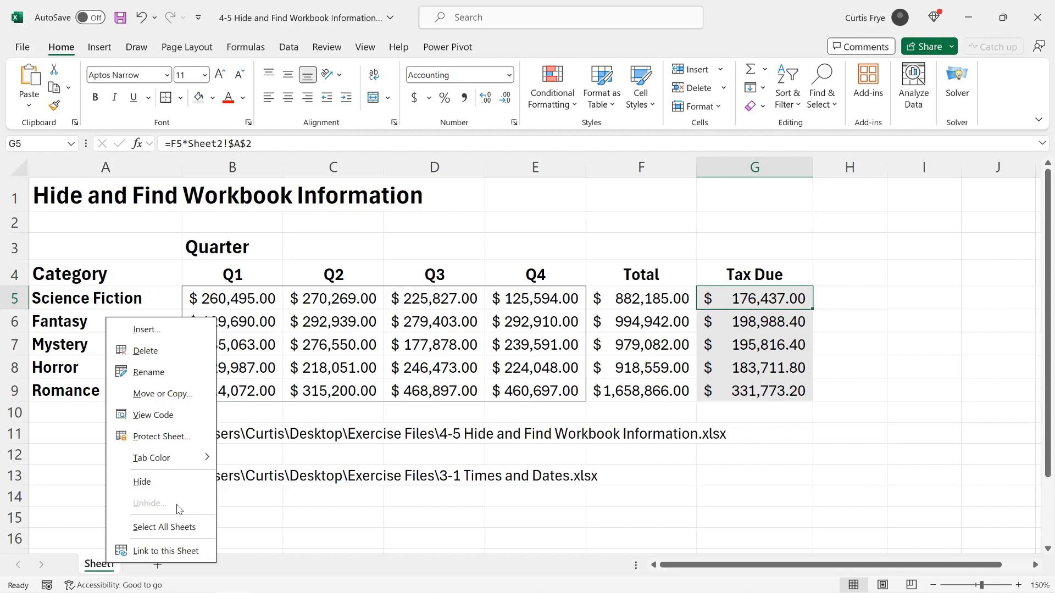
left_click(749, 303)
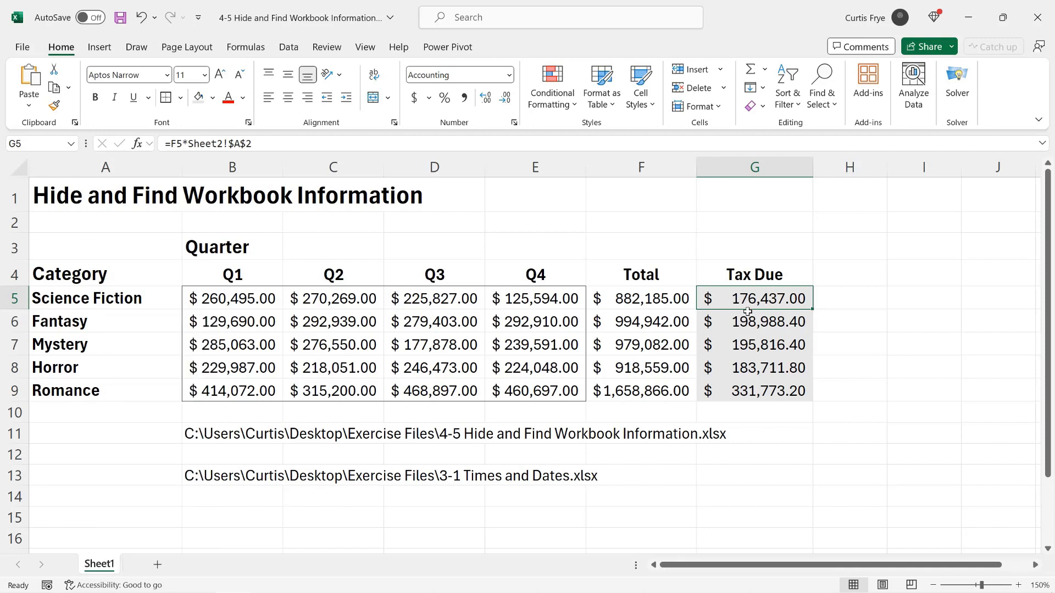
left_click(752, 340)
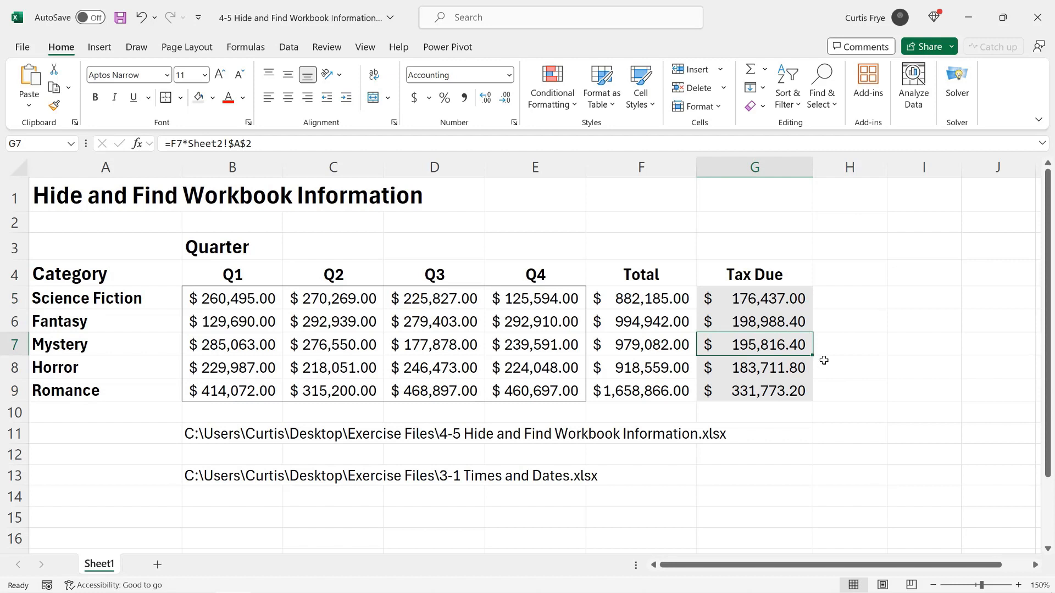